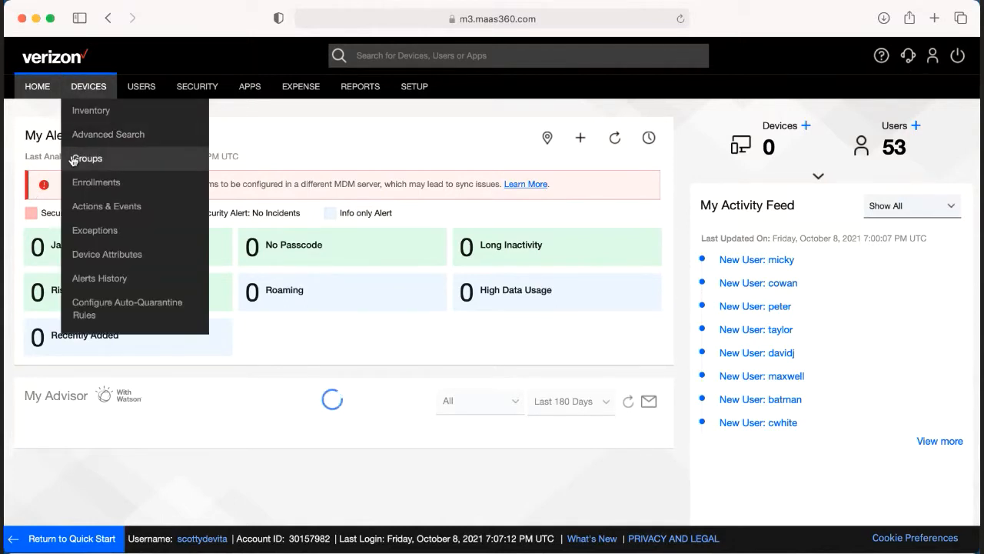
Navigate from the dashboard to the Groups list under Devices.
{"action": "left_click", "coordinate": [74, 160]}
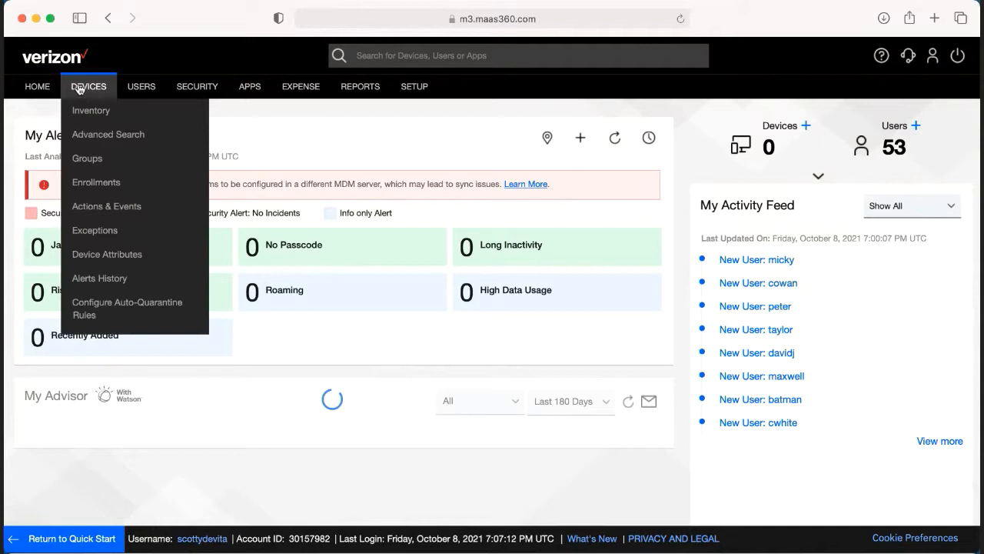
{"action": "left_click", "coordinate": [85, 154]}
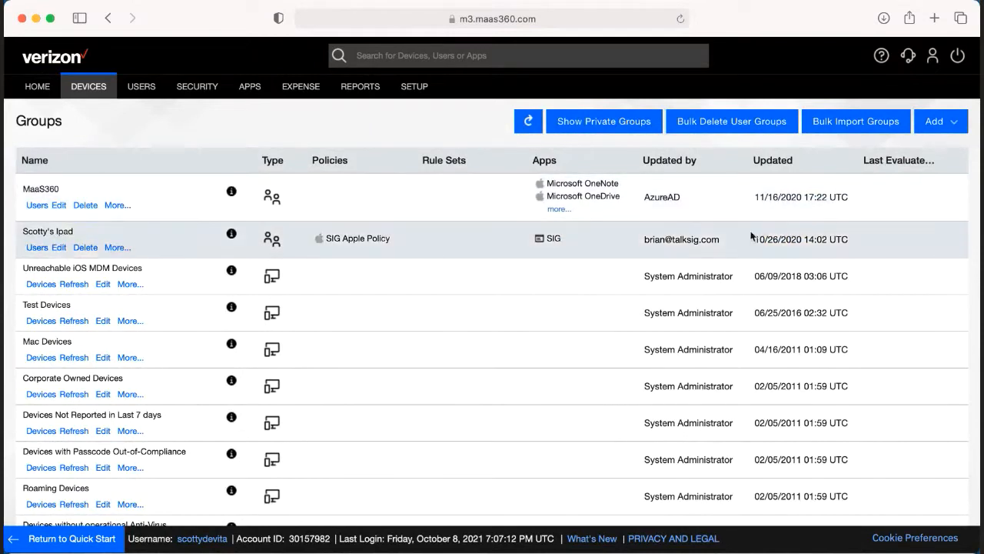
Reveal the Add menu listing the kinds of groups that can be created.
{"action": "left_click", "coordinate": [937, 121]}
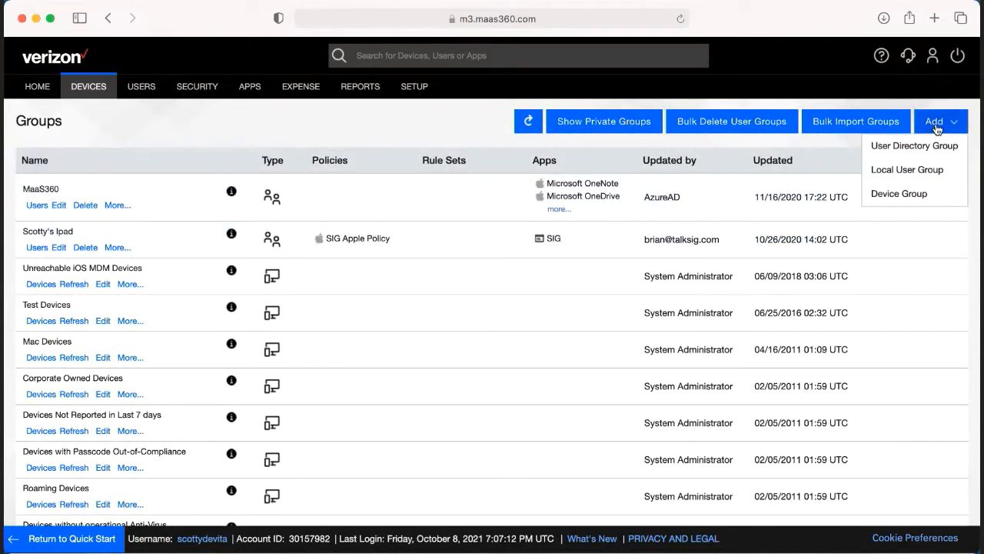
Start a new Local User Group and name it 'Service Staff'.
{"action": "left_click", "coordinate": [937, 167]}
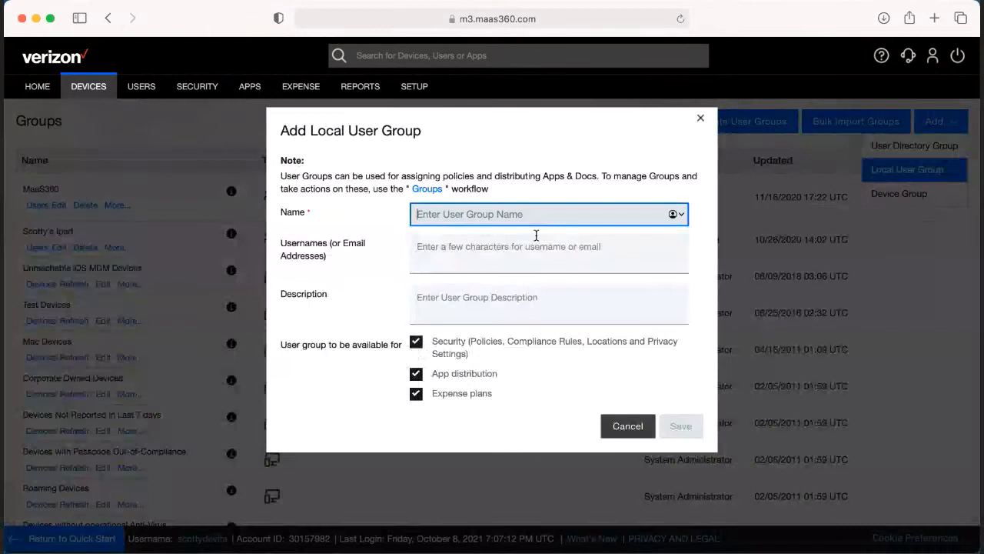
{"action": "type", "text": "Example"}
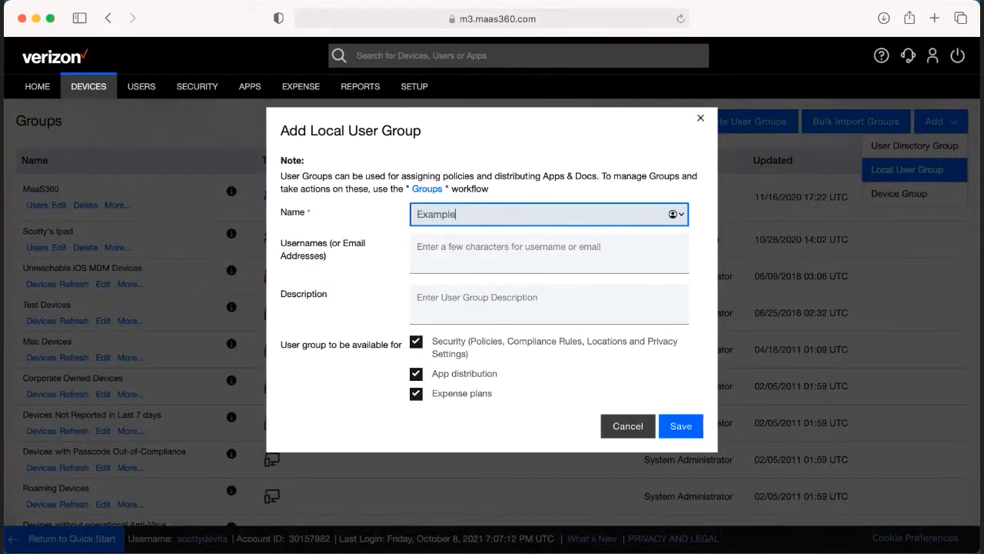
{"action": "key", "text": "BackSpace"}
{"action": "key", "text": "BackSpace"}
{"action": "key", "text": "BackSpace"}
{"action": "key", "text": "BackSpace"}
{"action": "key", "text": "BackSpace"}
{"action": "key", "text": "BackSpace"}
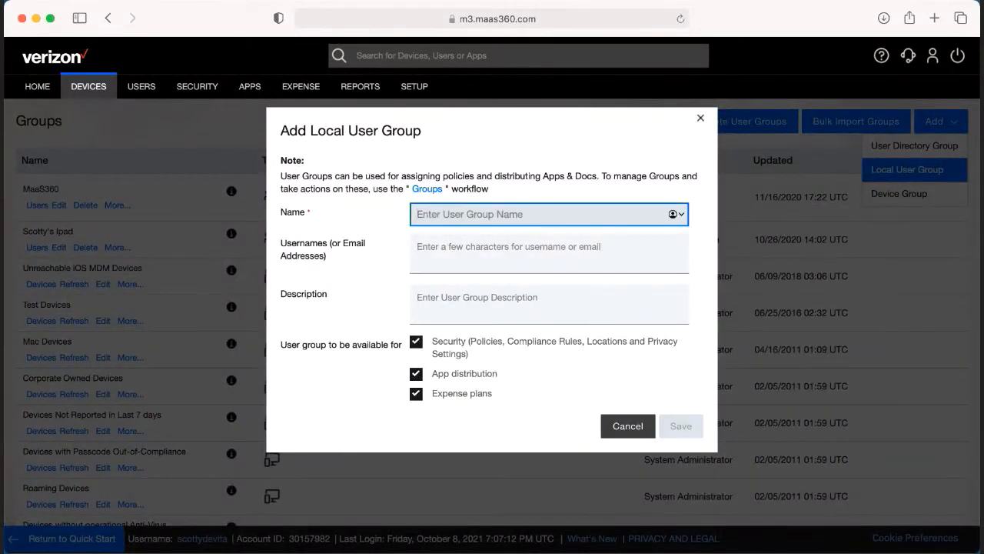
{"action": "type", "text": "Service "}
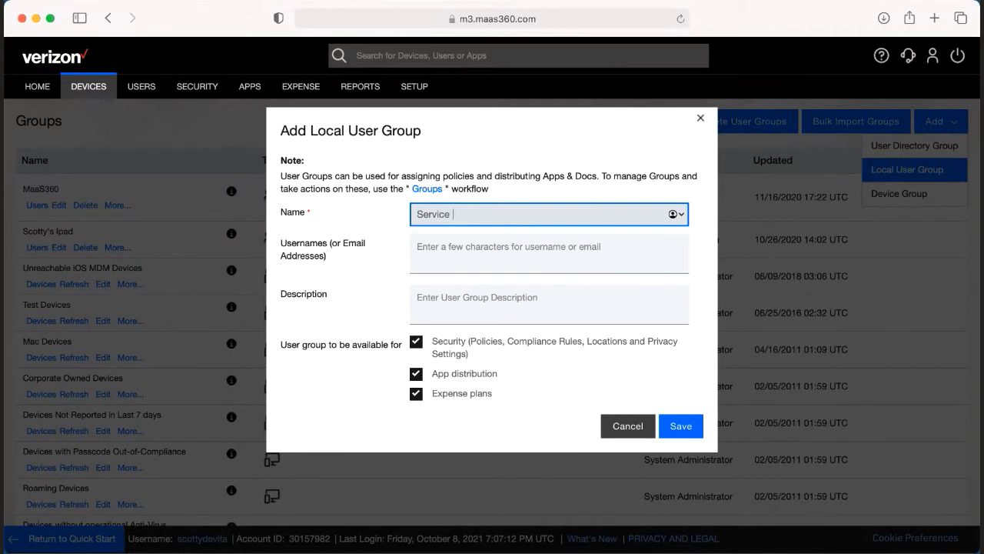
{"action": "type", "text": "Staff"}
{"action": "key", "text": "Tab"}
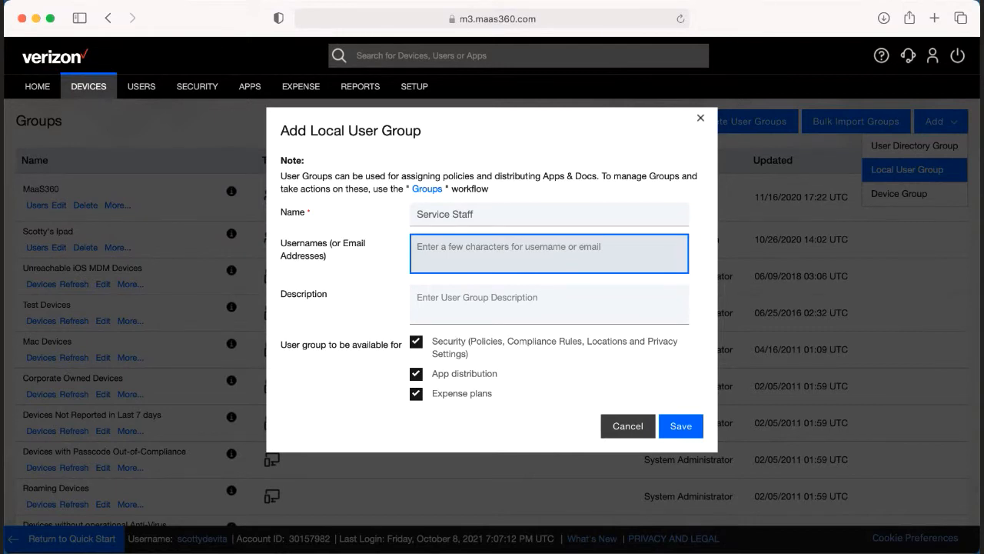
{"action": "type", "text": "pet"}
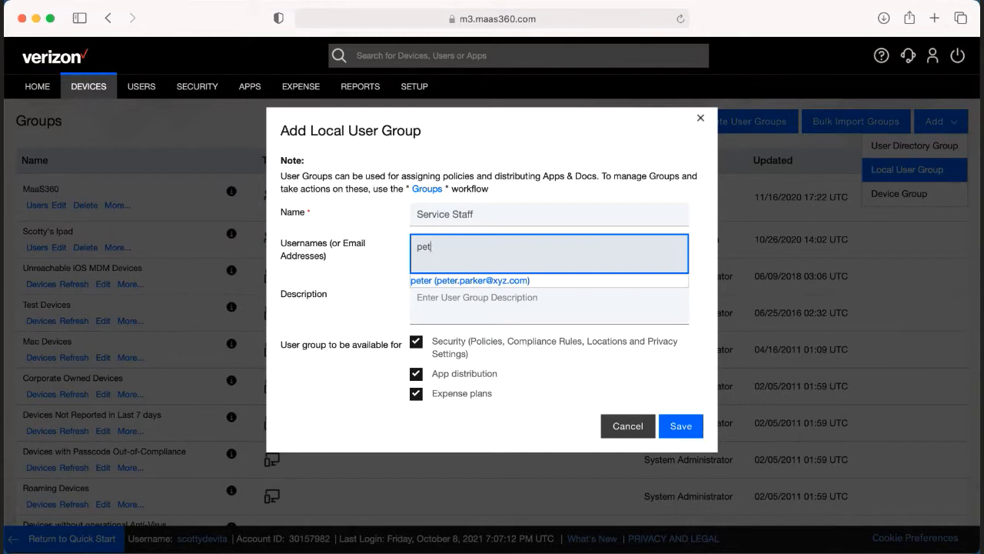
Add peter and batman as members via the Usernames autocomplete.
{"action": "left_click", "coordinate": [522, 279]}
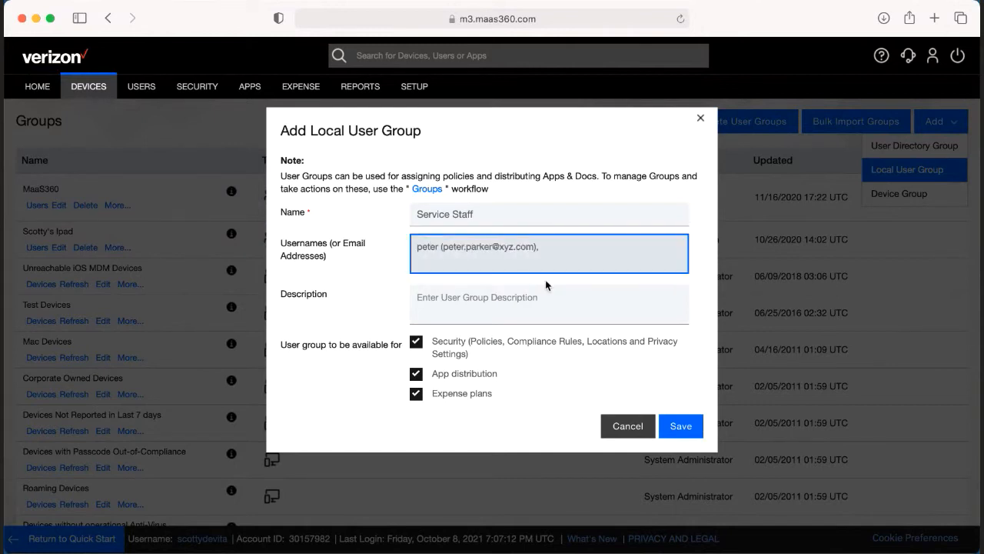
{"action": "type", "text": " bat"}
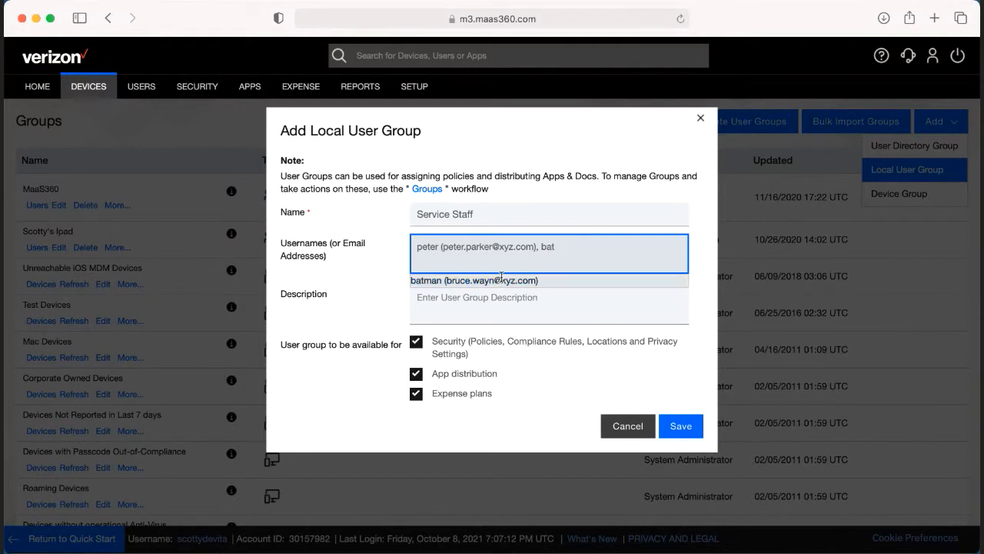
{"action": "left_click", "coordinate": [501, 279]}
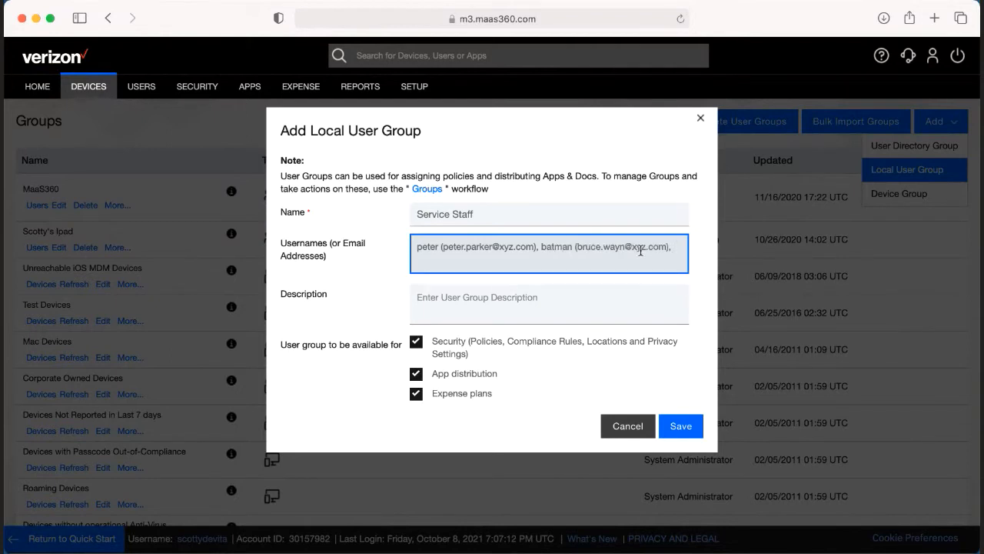
{"action": "left_click", "coordinate": [541, 298]}
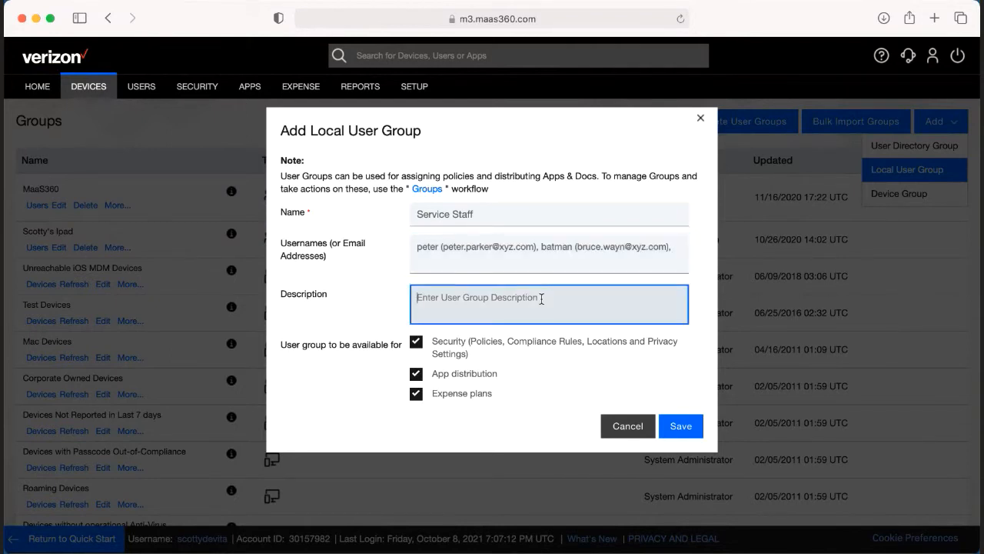
{"action": "type", "text": "He"}
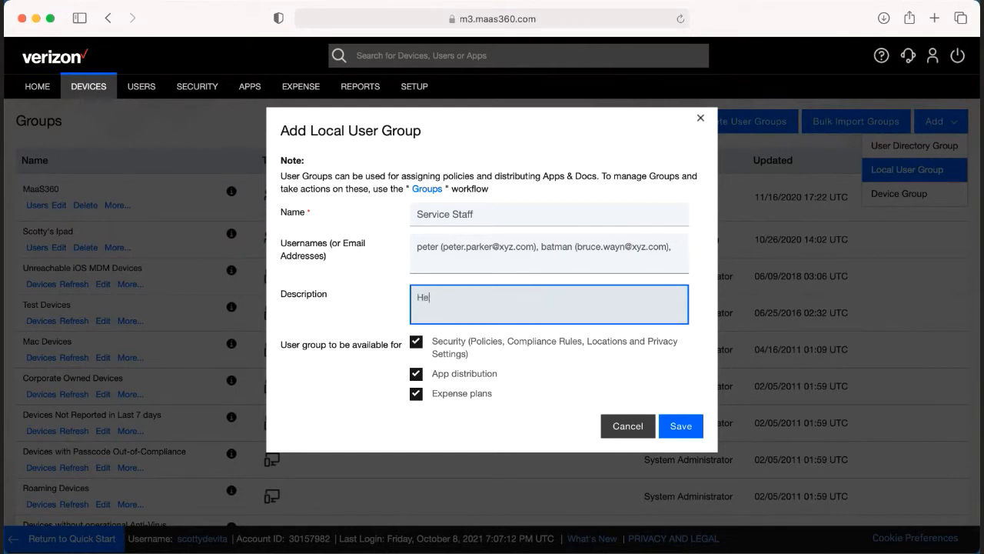
{"action": "type", "text": "ros"}
Describe the group as 'Heros' and save the new Service Staff group.
{"action": "left_click", "coordinate": [679, 428]}
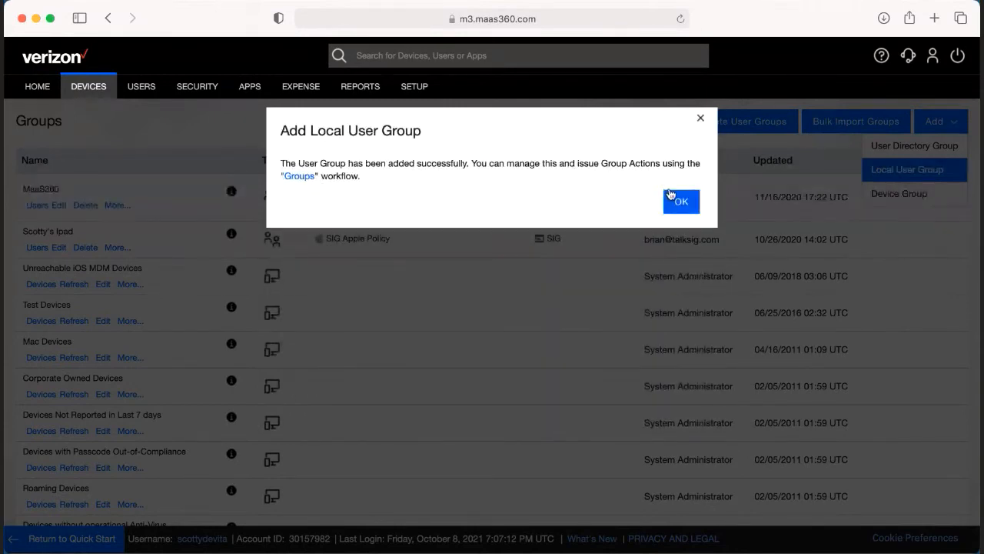
Acknowledge the success message so the Groups list reloads with Service Staff.
{"action": "left_click", "coordinate": [677, 198]}
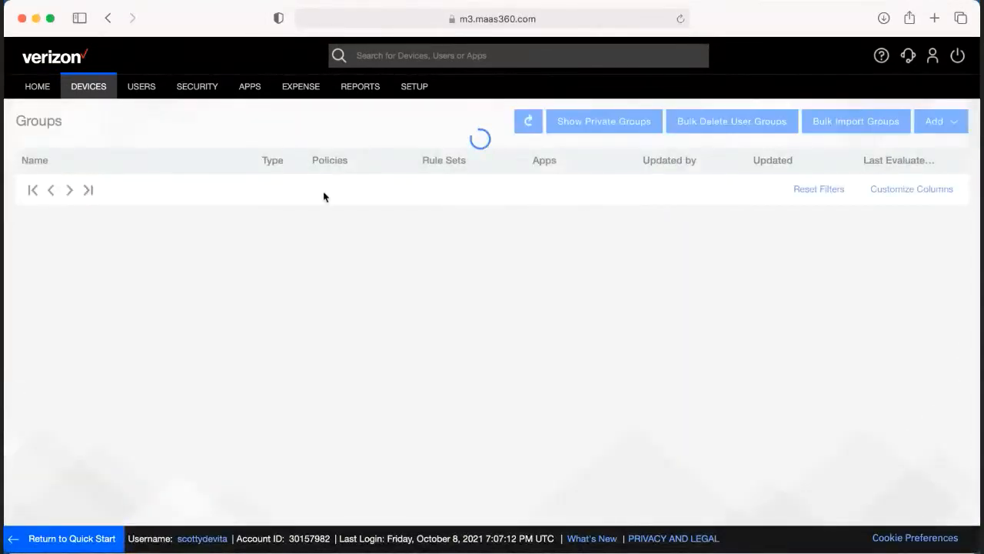